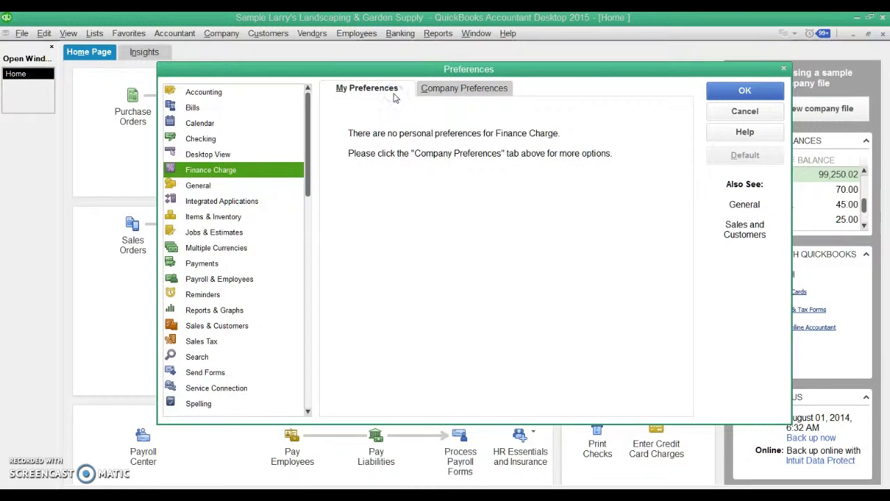
Step: Review the company finance charge settings and both the company and personal General preferences
left_click(443, 94)
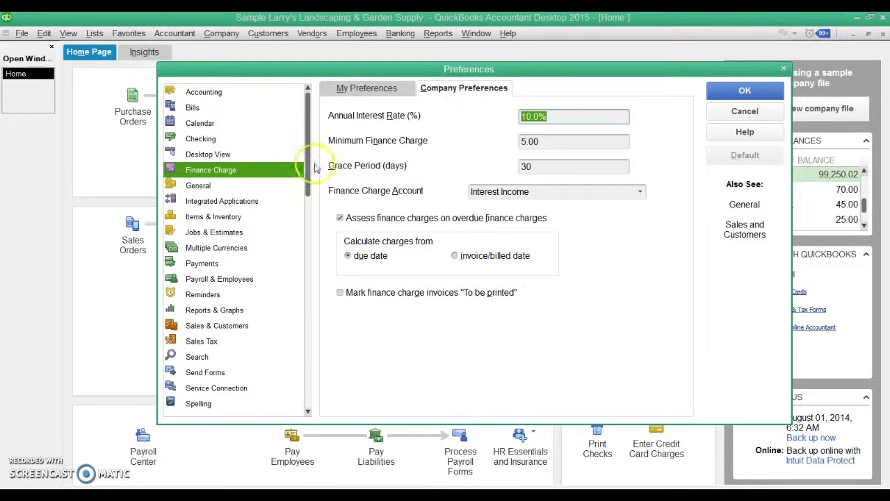
left_click(260, 187)
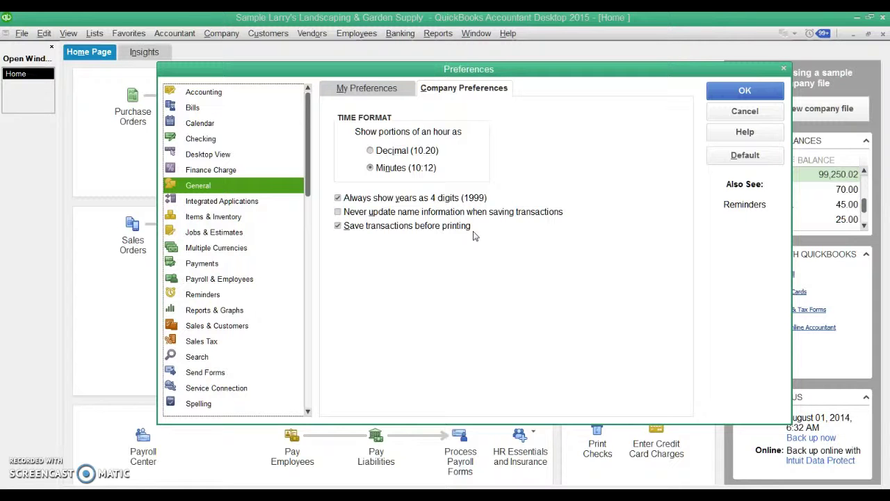
left_click(380, 93)
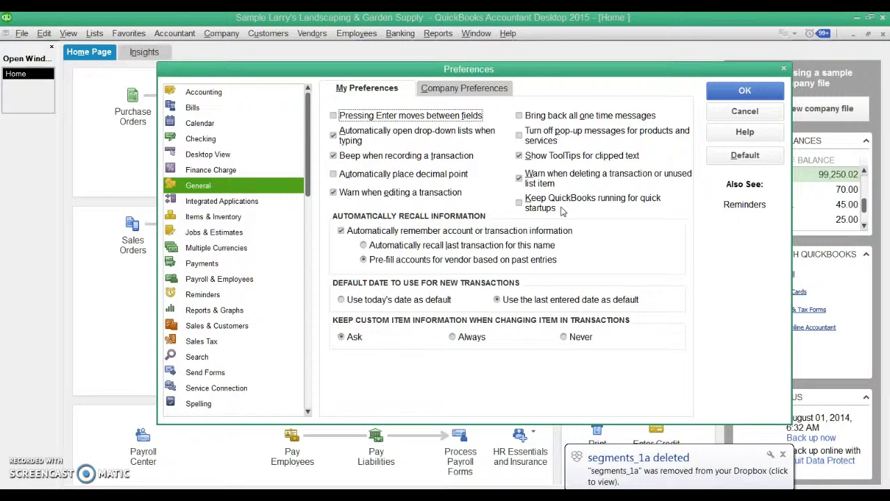
left_click(561, 209)
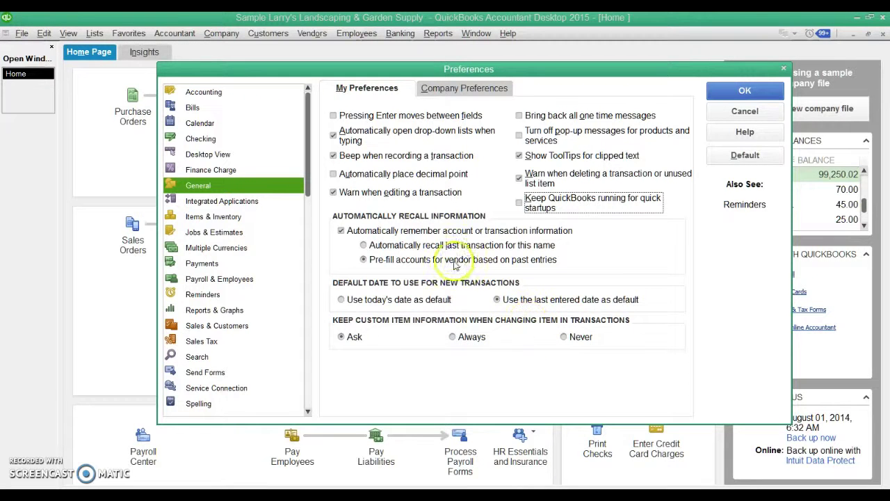
Step: Review the company preferences for Integrated Applications and for Items & Inventory, including the unit of measure modes
left_click(242, 203)
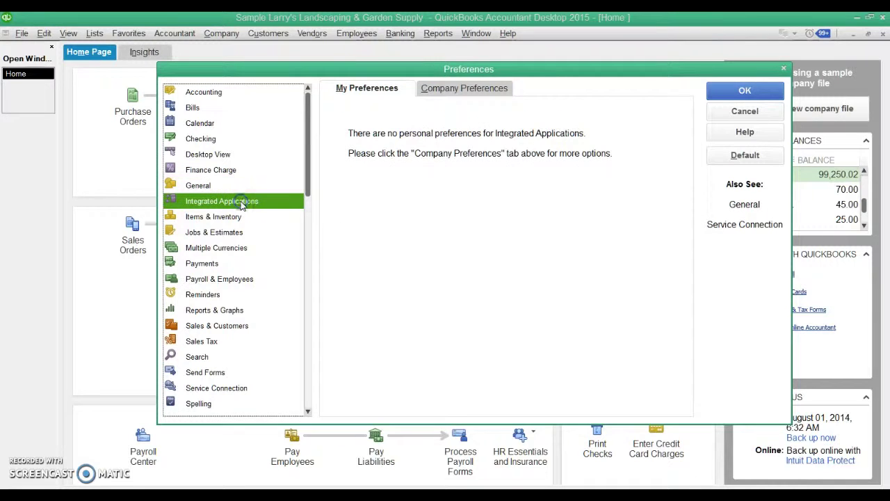
left_click(453, 88)
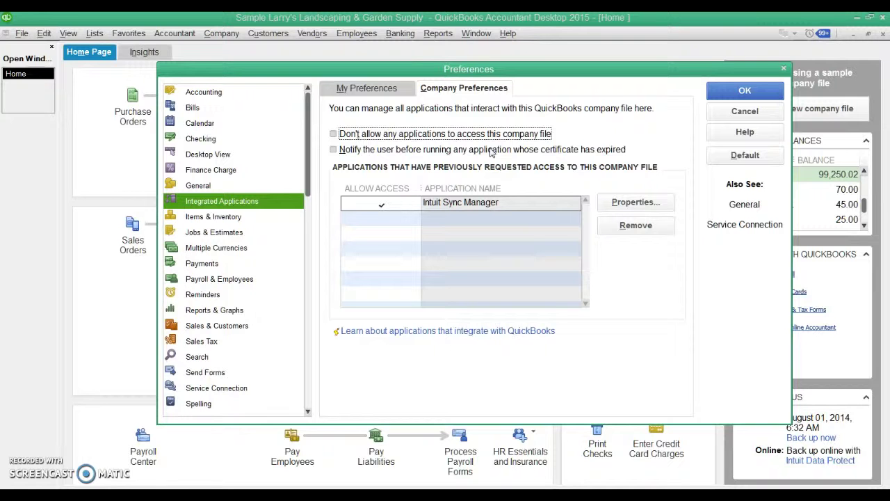
left_click(220, 218)
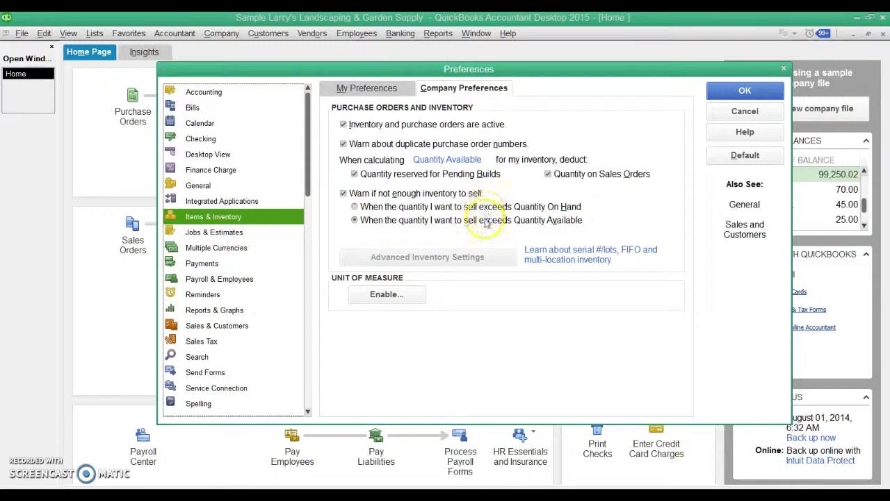
left_click(385, 294)
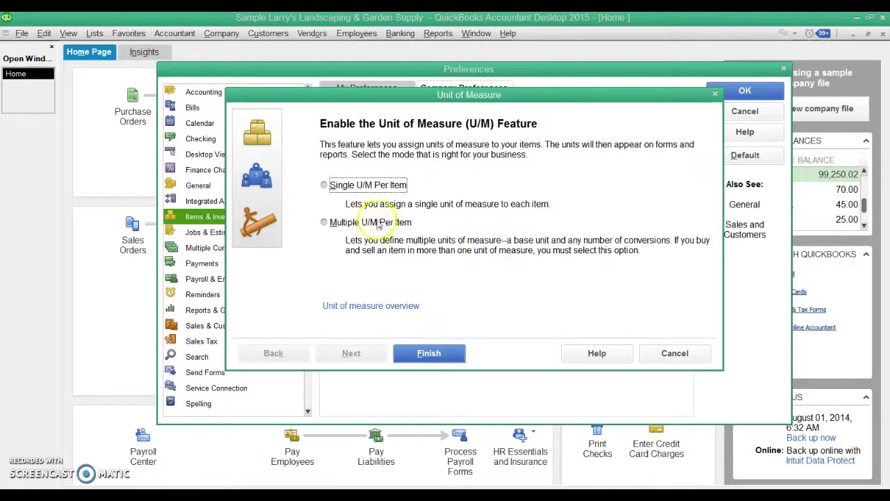
left_click(664, 354)
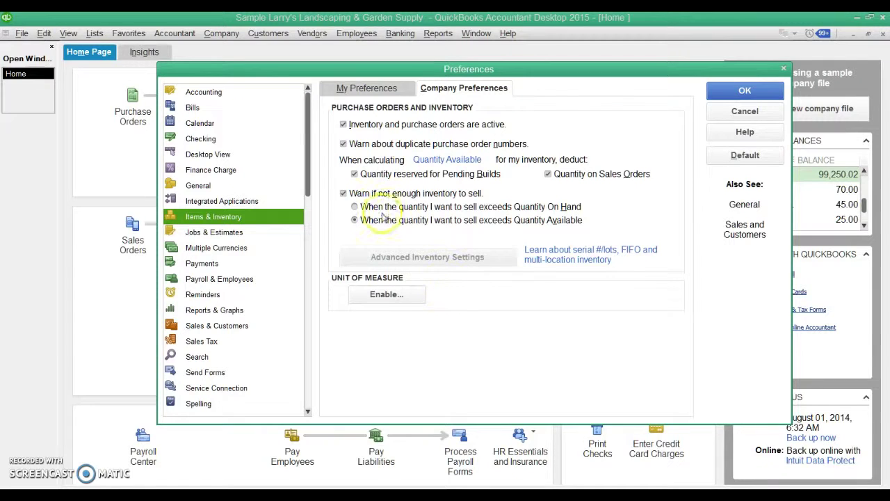
left_click(359, 93)
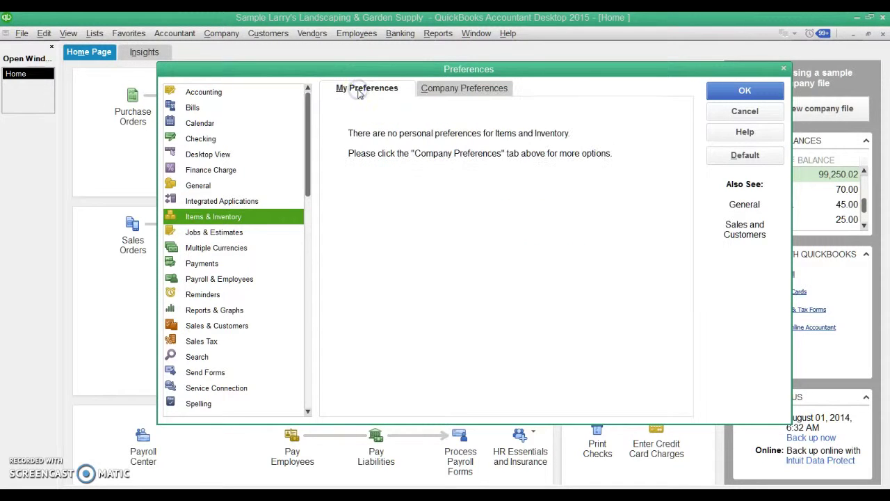
Step: Show the company preferences for Jobs & Estimates and highlight the Pending job status description
left_click(232, 235)
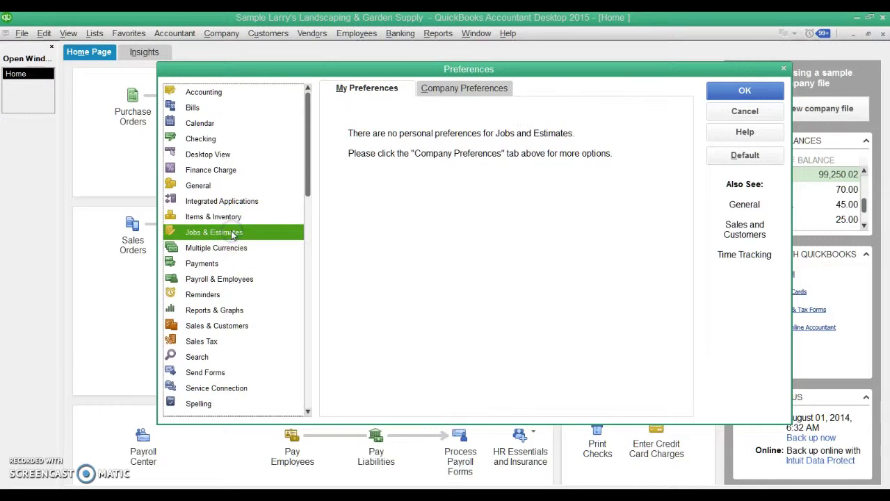
left_click(432, 89)
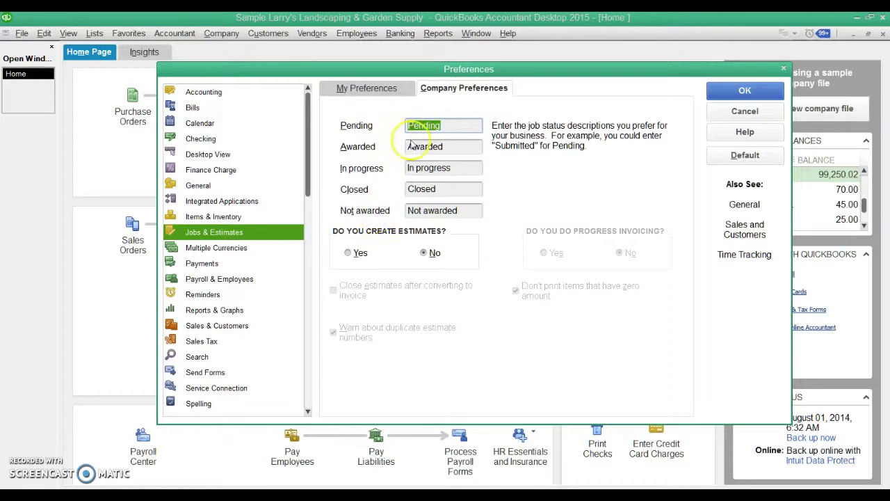
left_click_drag(447, 125, 393, 125)
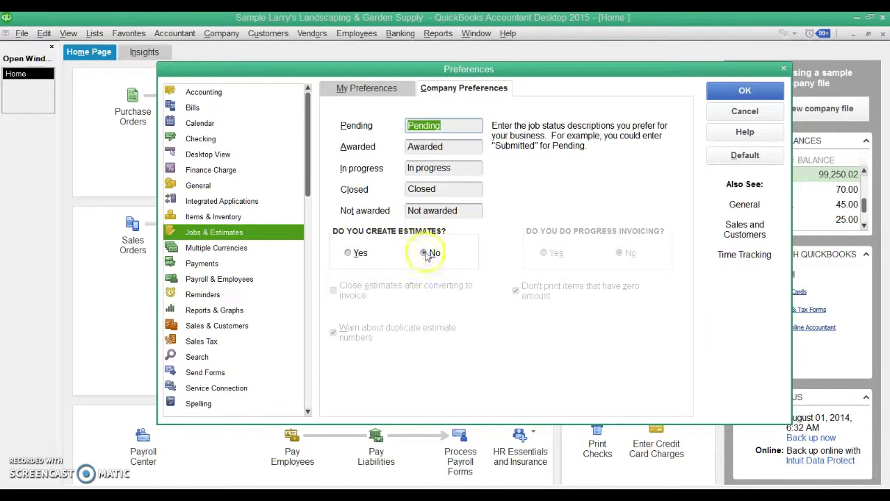
Step: Set estimate creation to Yes to view the dependent options, and return it to No
left_click(349, 253)
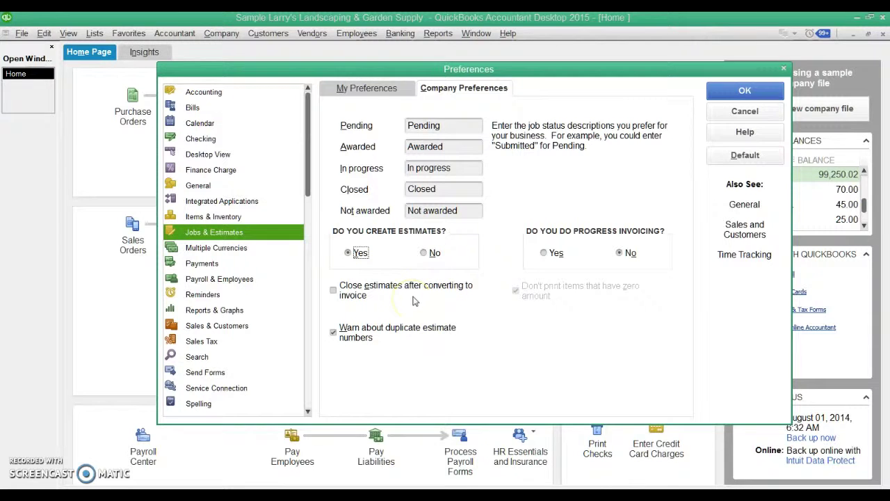
left_click(370, 263)
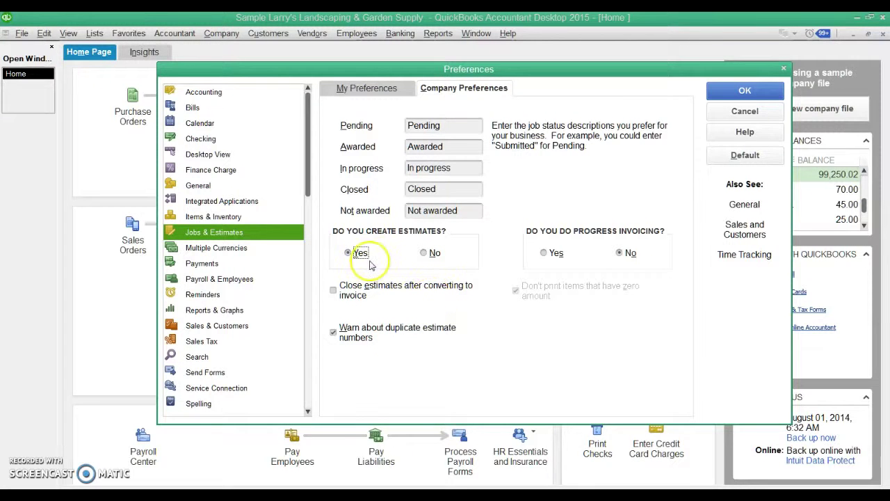
left_click(423, 252)
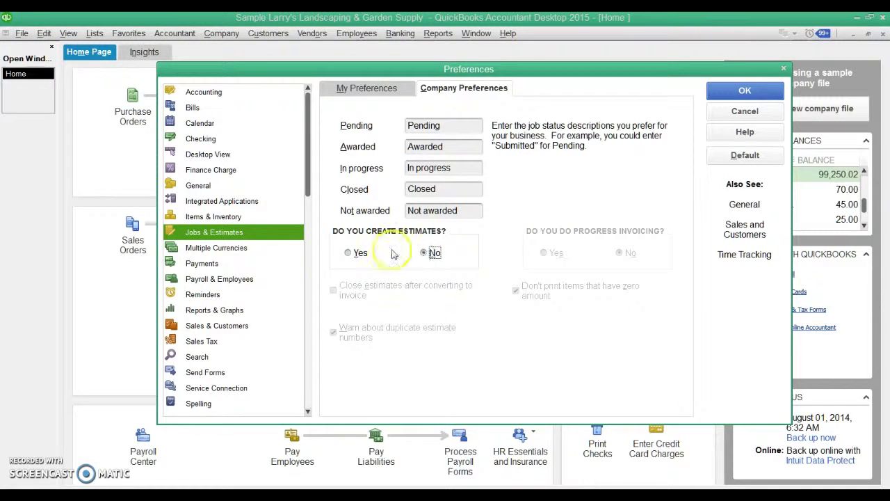
Step: Review the company and personal preferences for Multiple Currencies and for Payments
left_click(237, 252)
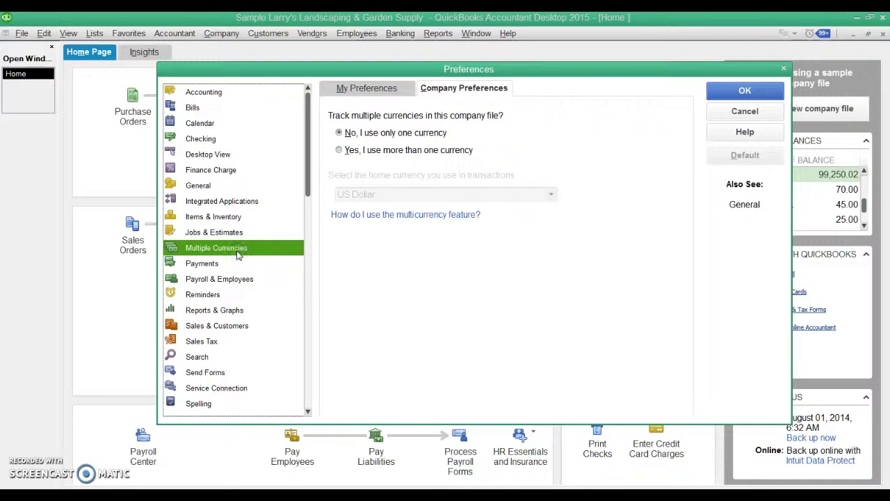
left_click(367, 88)
left_click(452, 90)
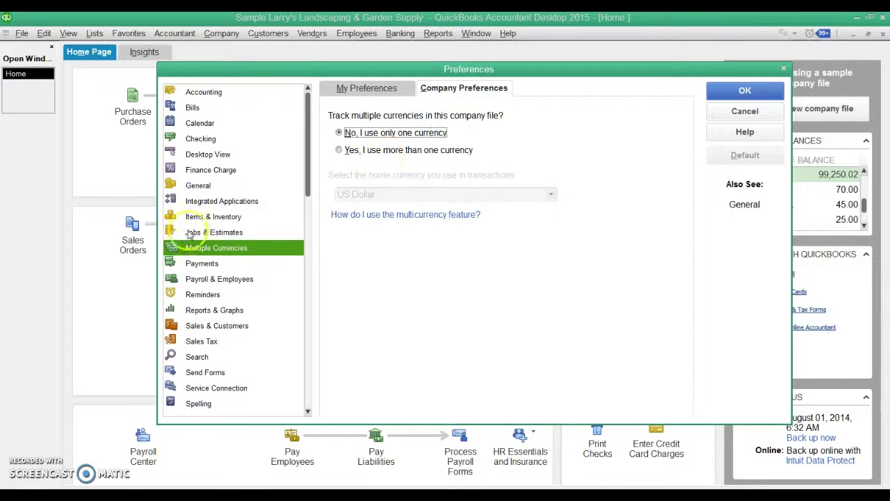
left_click(202, 264)
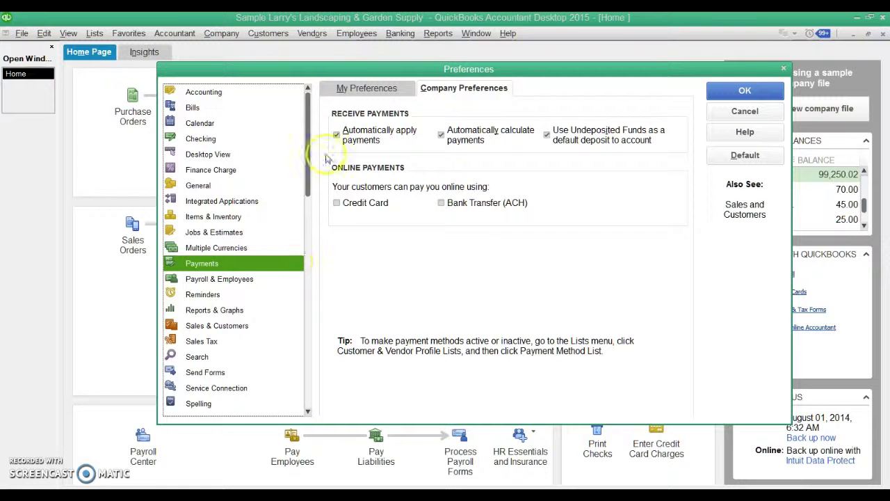
left_click(358, 95)
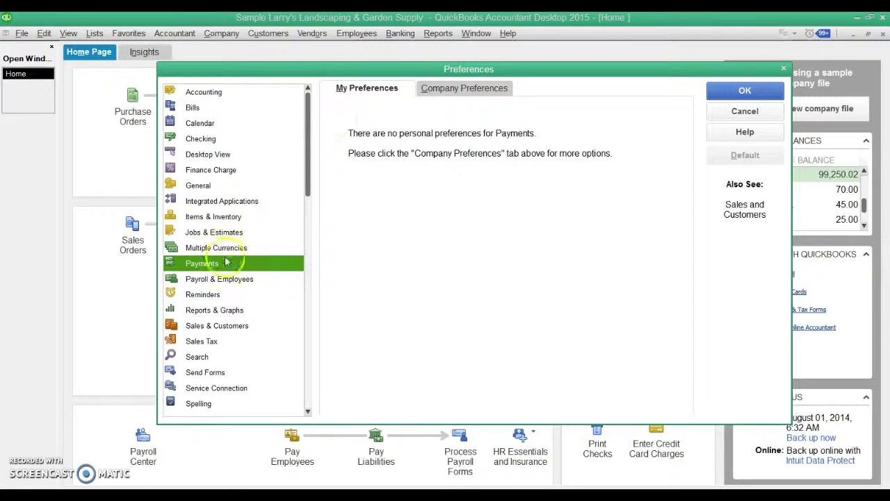
Step: Examine the personal and company preferences for Payroll & Employees
left_click(223, 280)
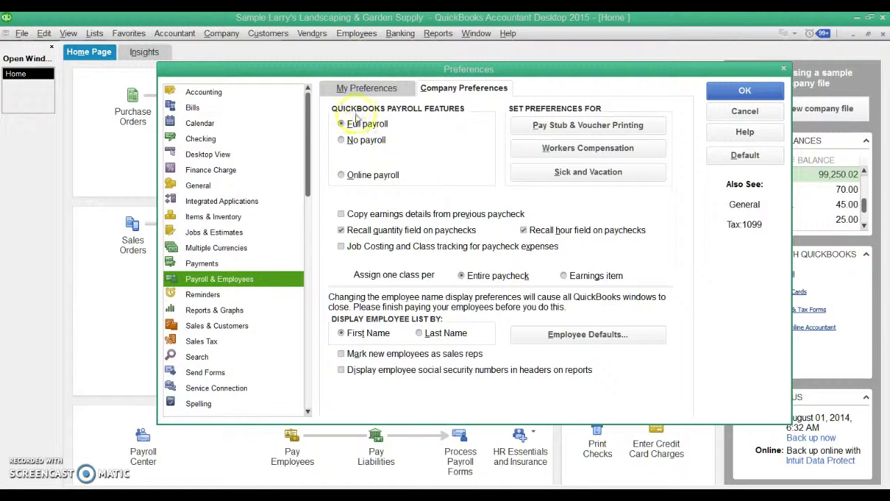
left_click(361, 92)
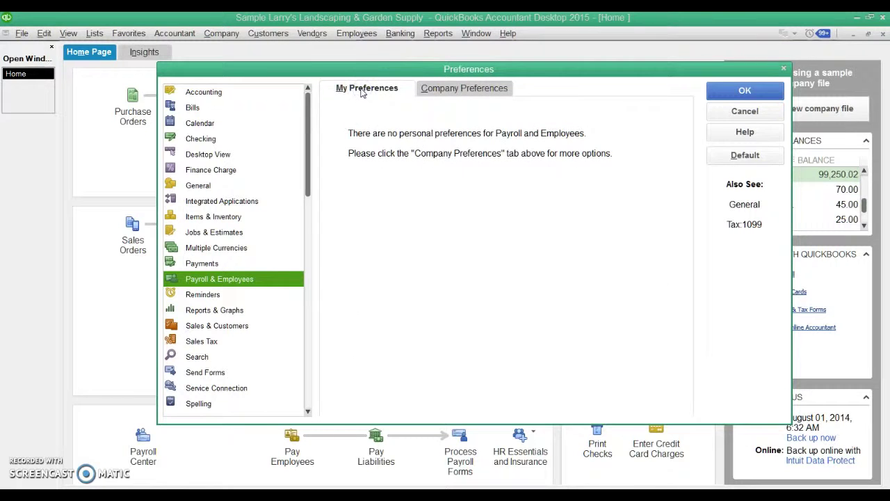
left_click(432, 93)
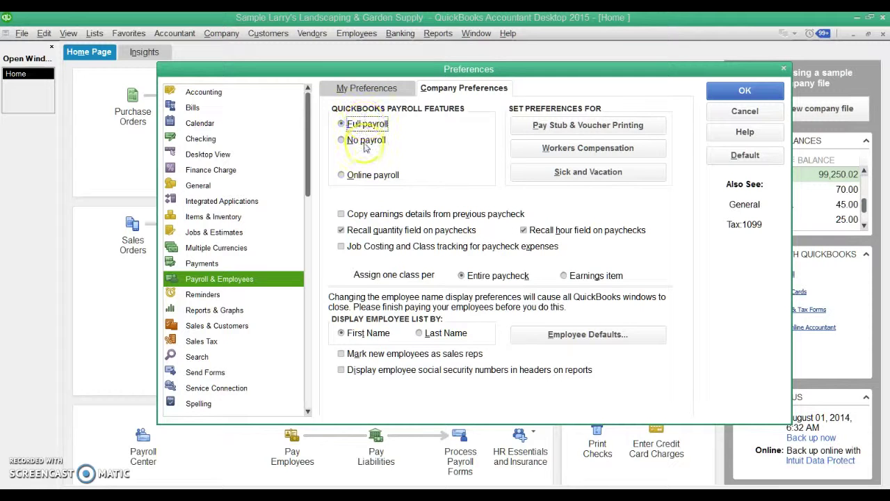
Step: Inspect the payroll settings for pay stub and voucher printing, workers compensation, and sick and vacation defaults, cancelling each dialog
left_click(524, 133)
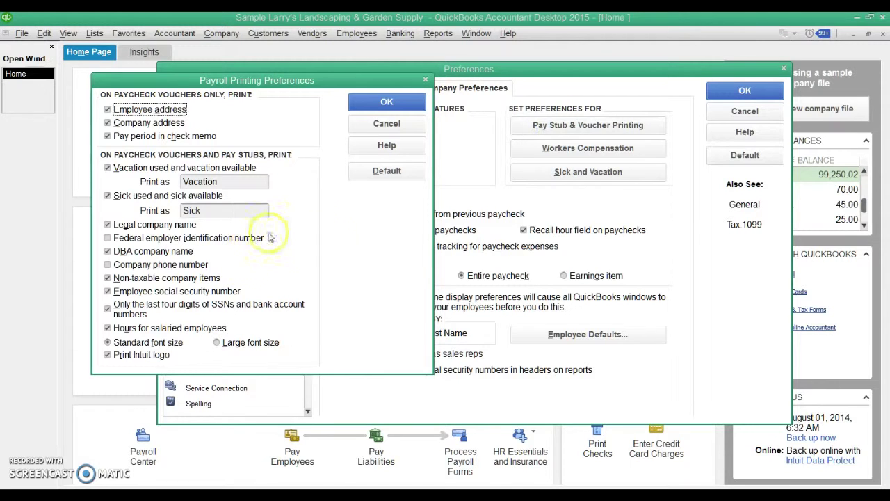
left_click(376, 126)
left_click(527, 147)
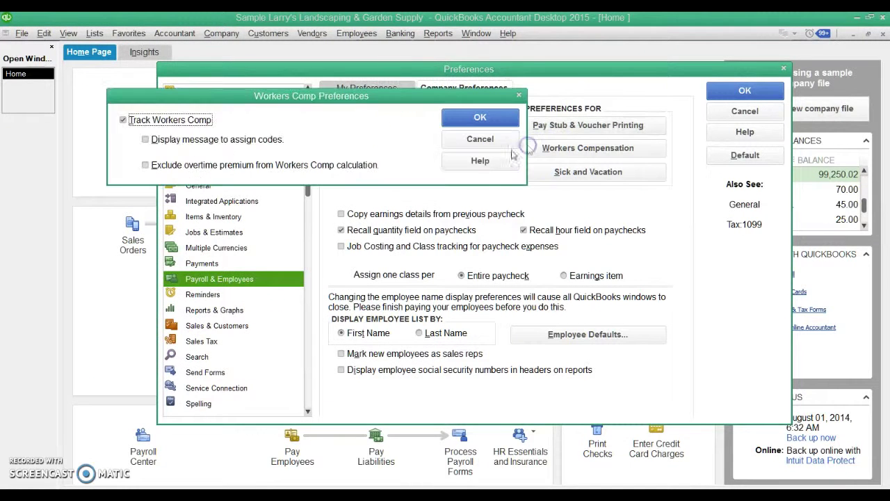
left_click(465, 142)
left_click(517, 172)
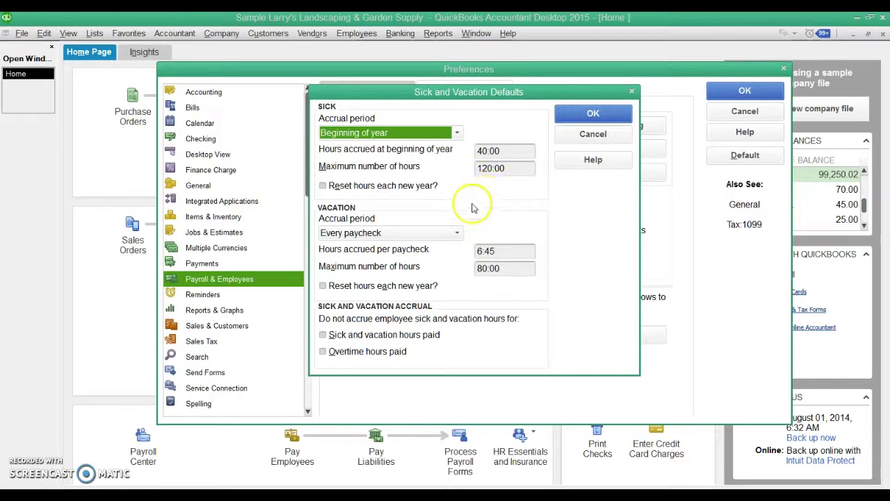
left_click(572, 137)
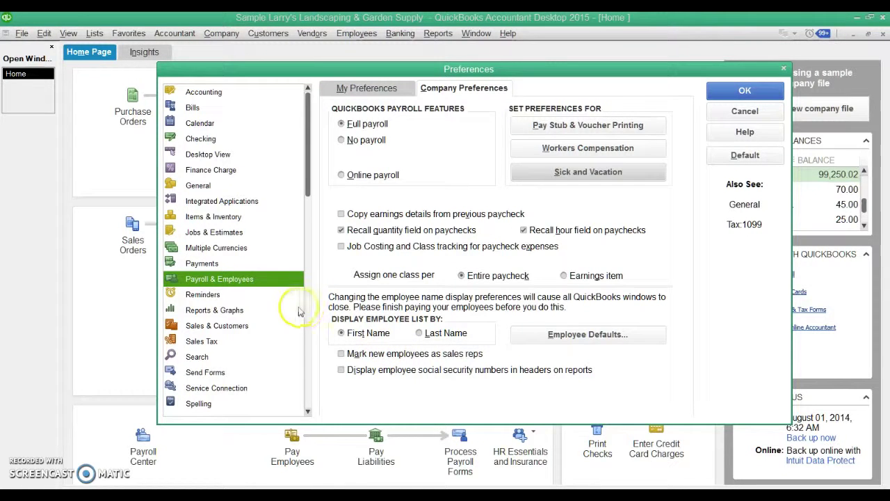
Step: Show the company preferences for Reminders
left_click(233, 296)
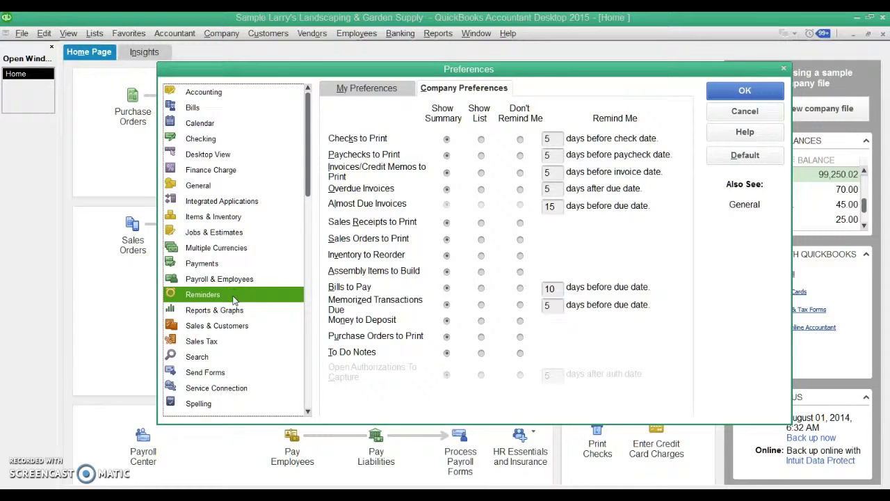